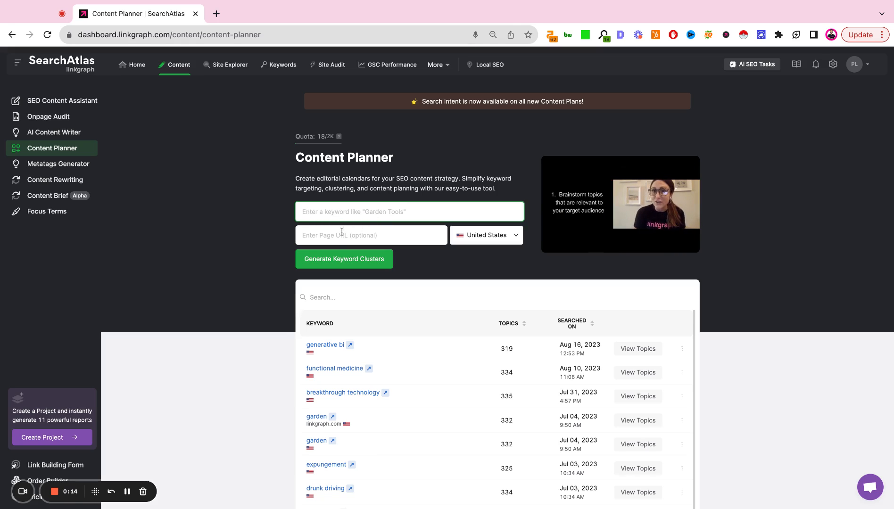
click(480, 241)
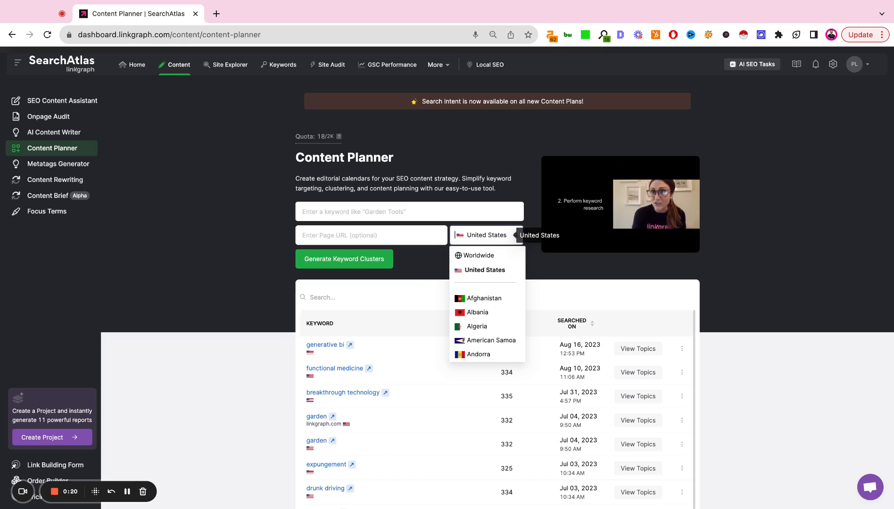
text(orange)
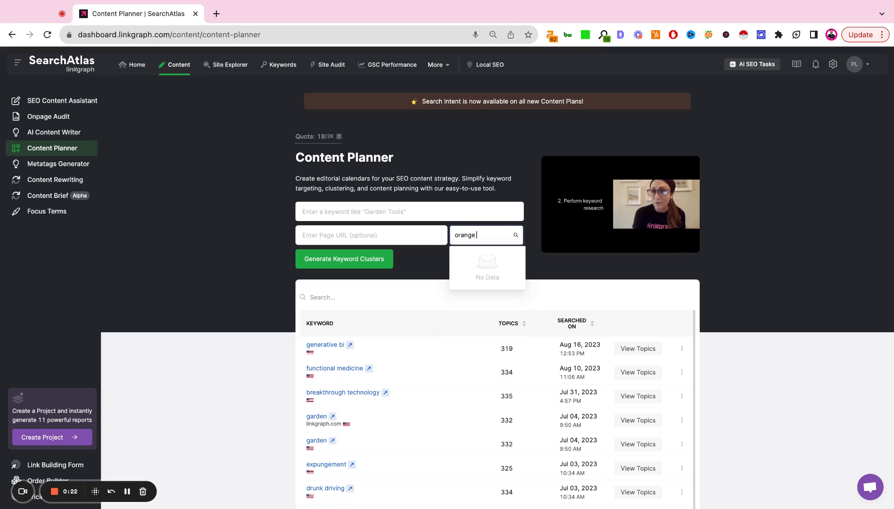
key(ctrl+a)
key(BackSpace)
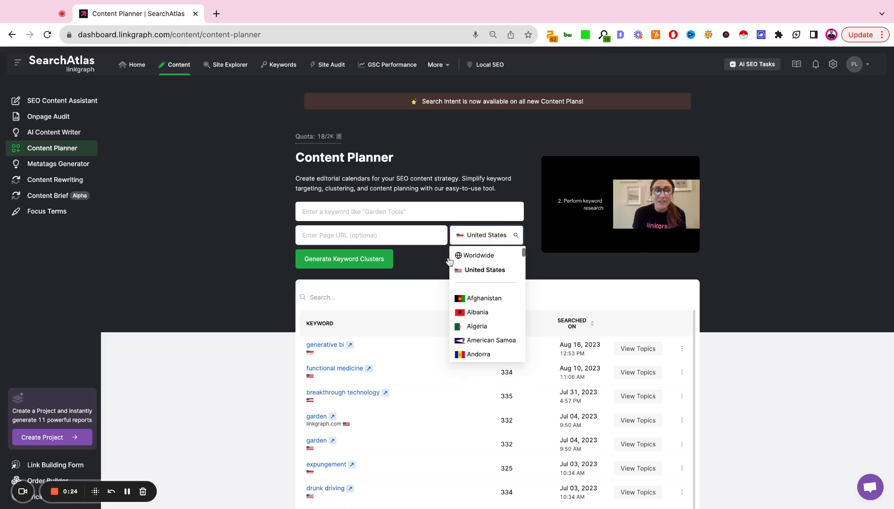
click(637, 269)
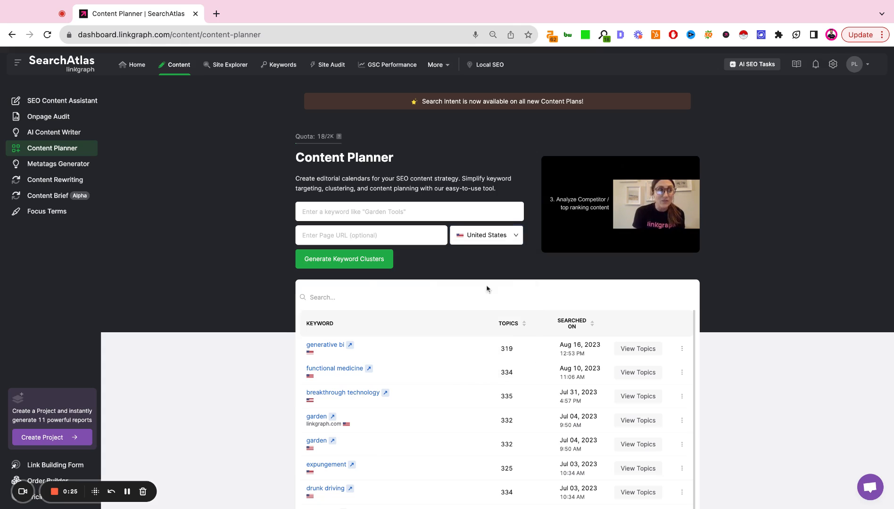
Enter "functional medicine" as the seed keyword and open the topics of the existing United States "functional medicine" search
click(336, 210)
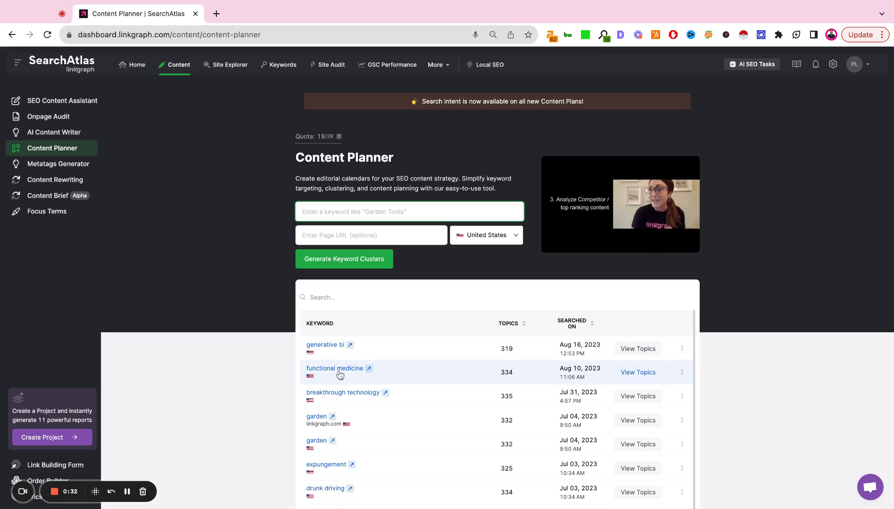
scroll(338, 384, down, 3)
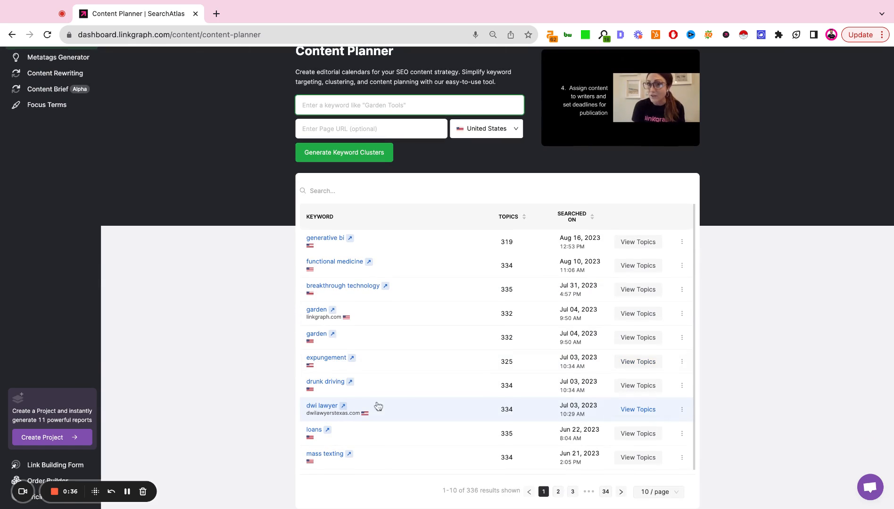
scroll(396, 351, up, 2)
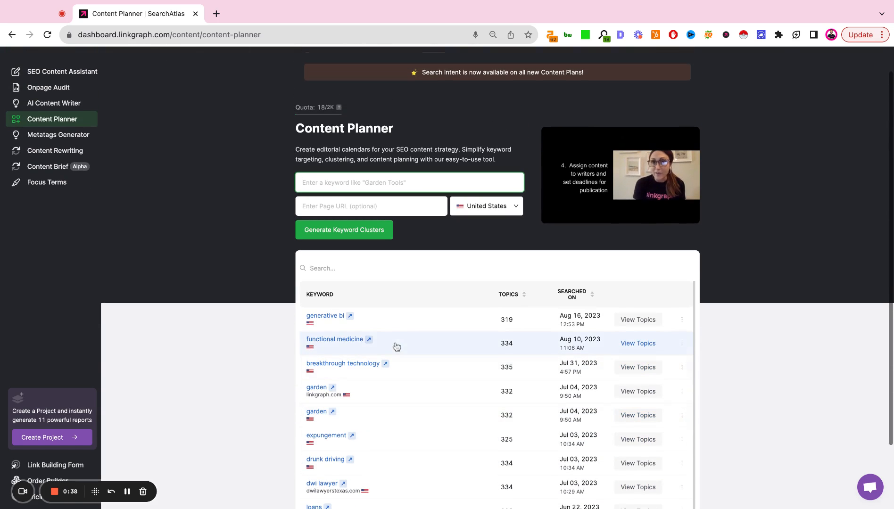
scroll(361, 294, up, 1)
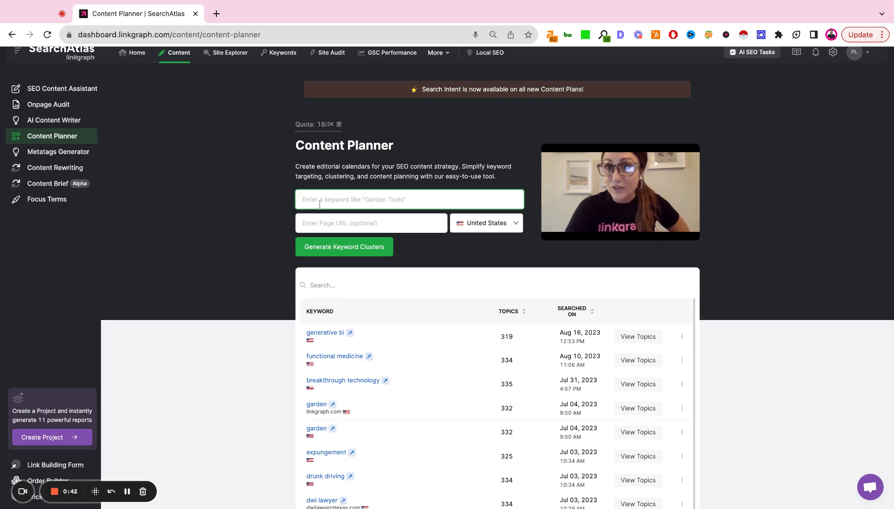
text(fu)
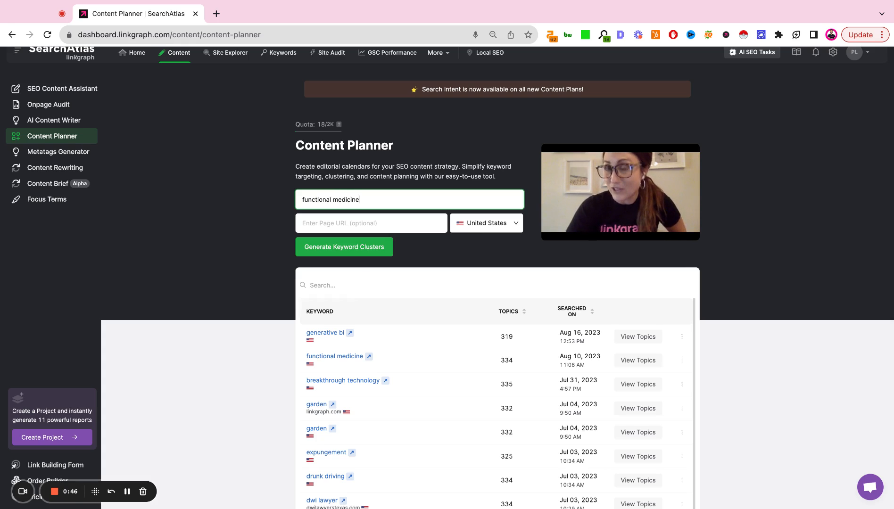
text(nctional medicine)
click(309, 247)
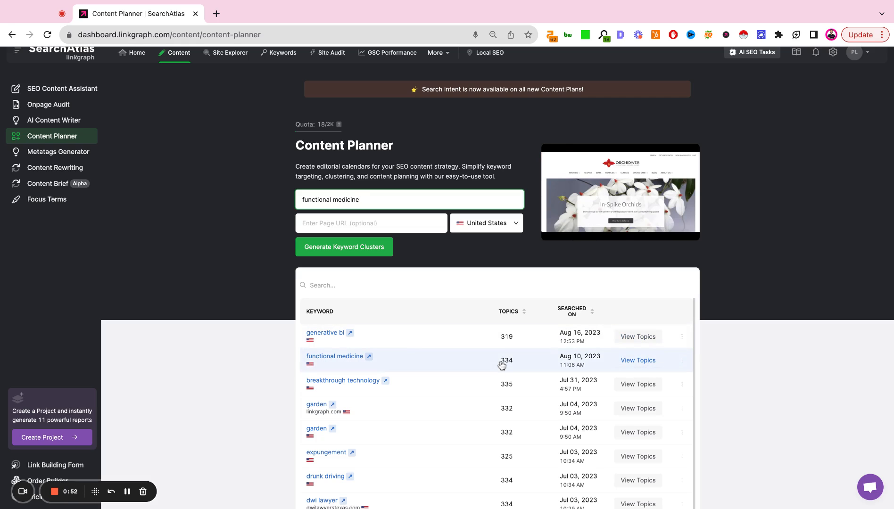
click(639, 361)
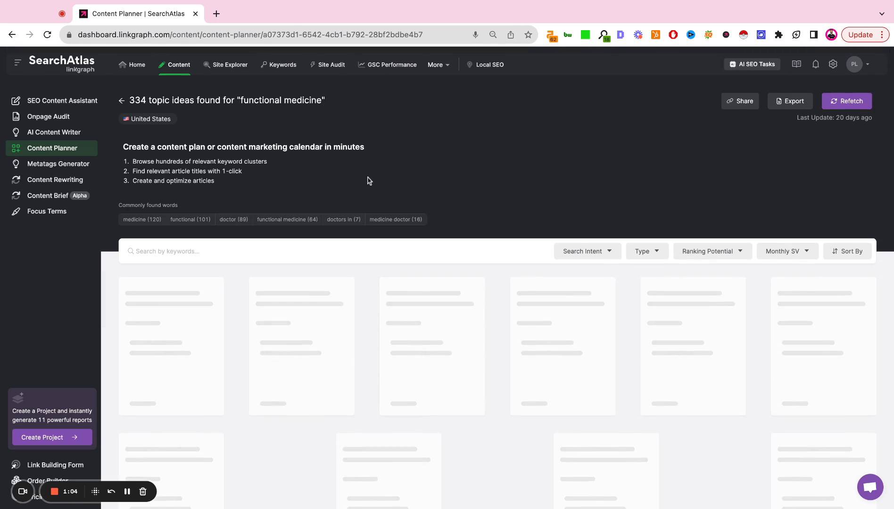
Examine the functional medicine topic page from its heading down through the watchlisted clusters, top suggestions and start of all clusters
drag(130, 101, 326, 101)
click(329, 101)
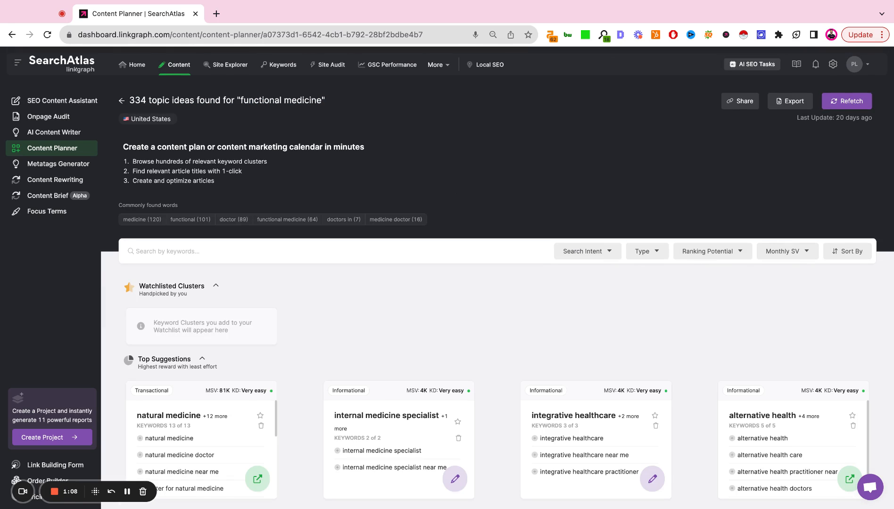
drag(240, 103, 323, 101)
click(479, 157)
scroll(479, 156, down, 2)
scroll(478, 159, down, 2)
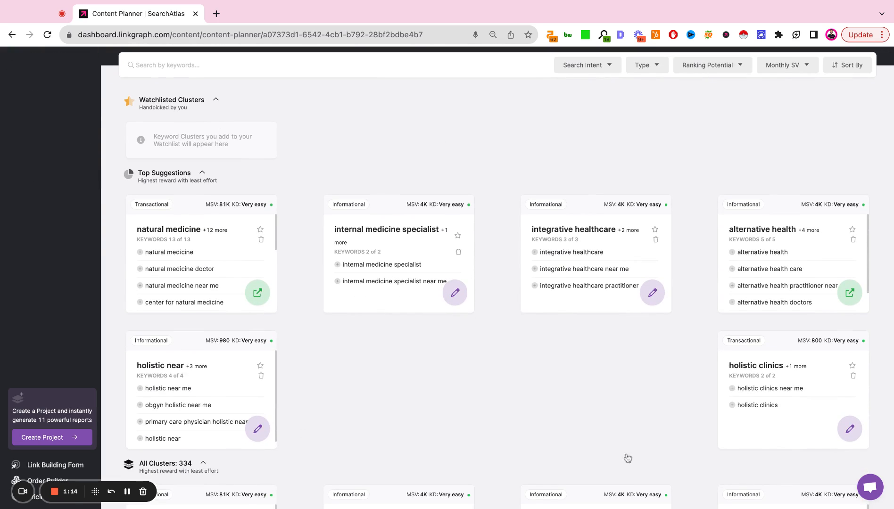
scroll(233, 123, up, 4)
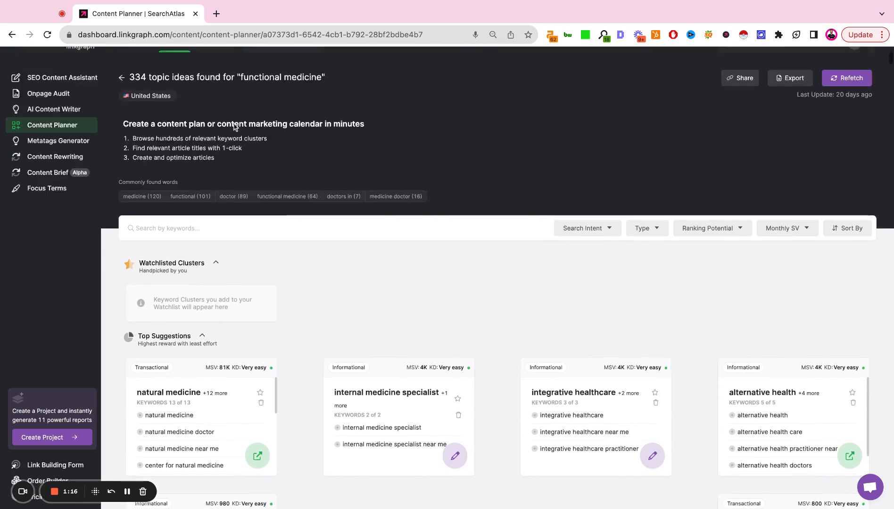
scroll(304, 145, down, 3)
scroll(307, 145, down, 2)
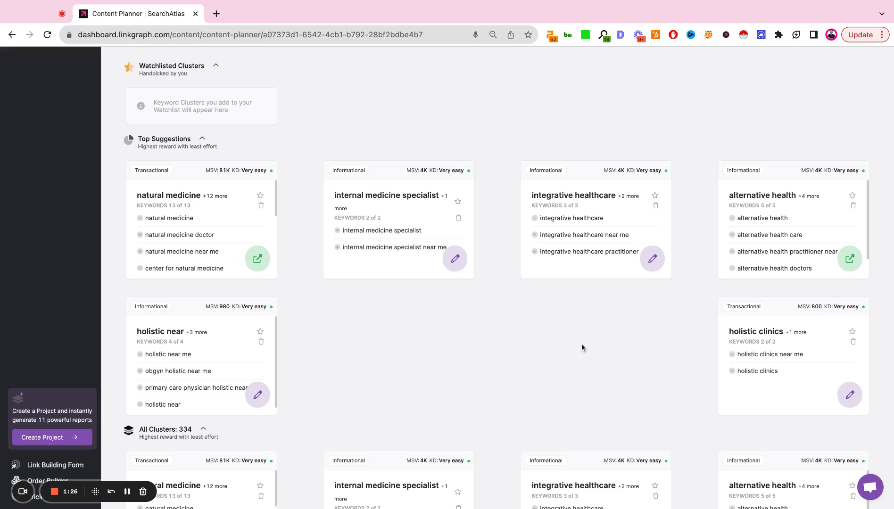
scroll(313, 176, down, 3)
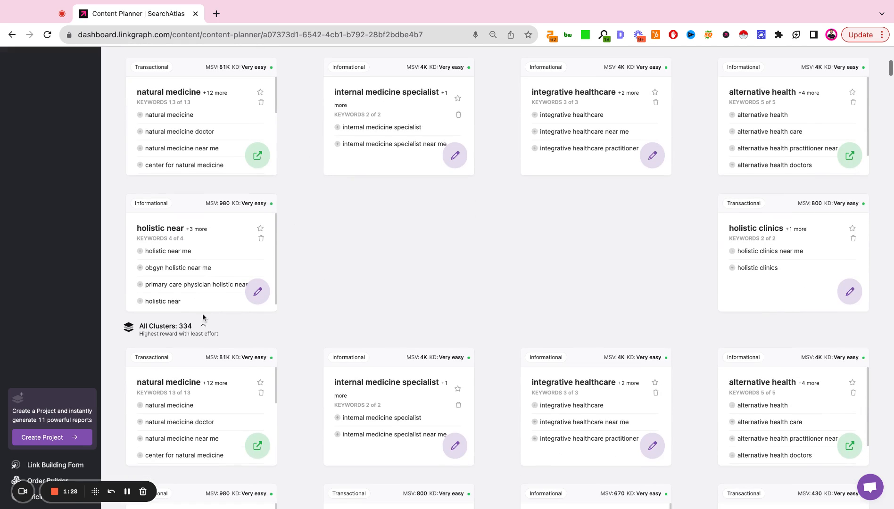
Collapse and re-expand the All Clusters section, then browse its cluster cards
click(162, 331)
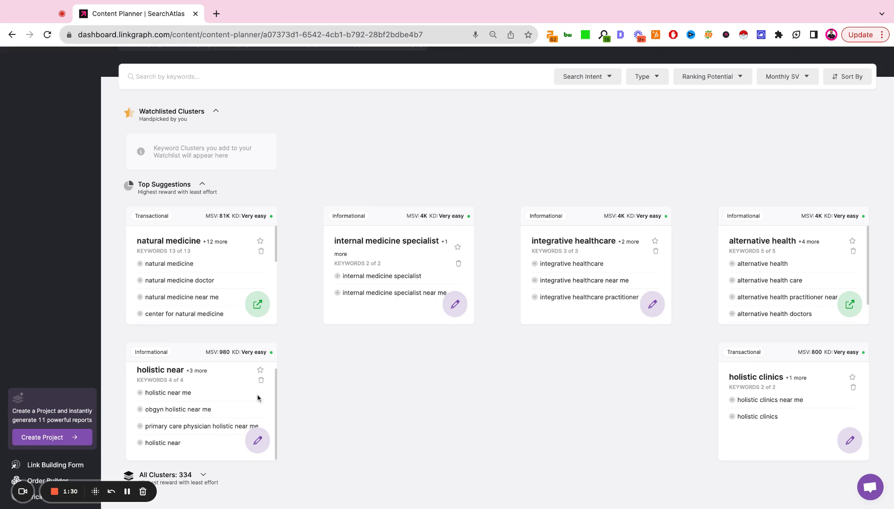
click(204, 477)
scroll(399, 420, down, 7)
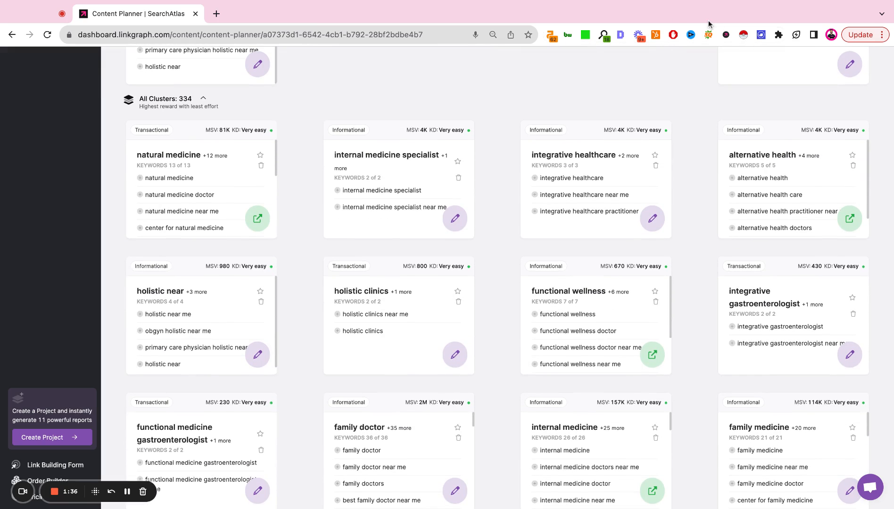
Open the natural medicine cluster and review its full keyword list with search volumes and CPC values
click(254, 220)
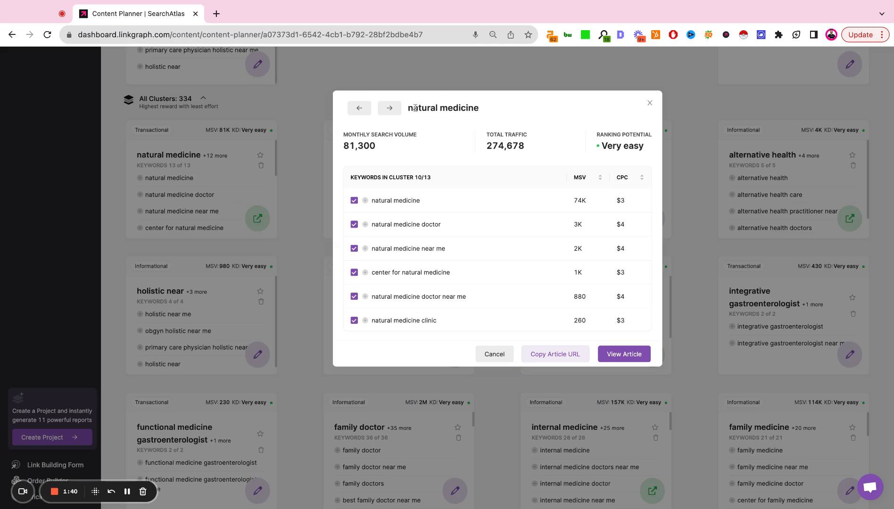
triple_click(410, 109)
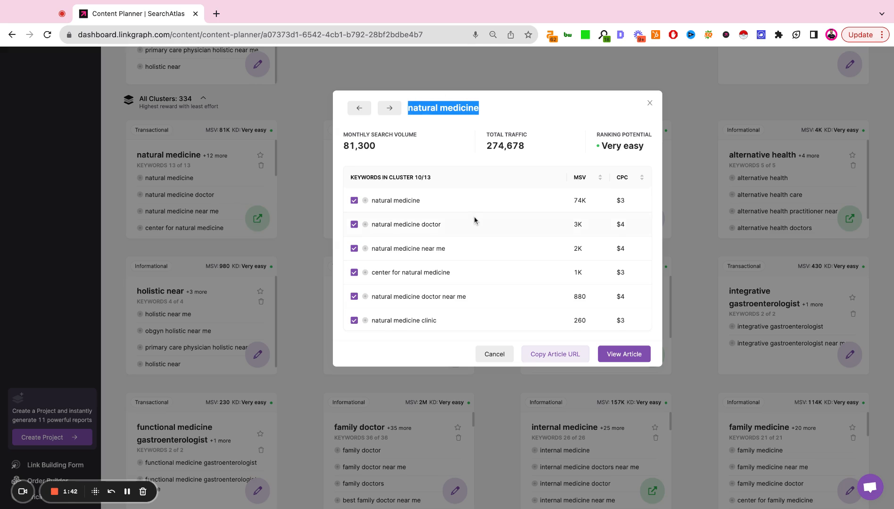
scroll(474, 220, down, 5)
scroll(474, 219, down, 1)
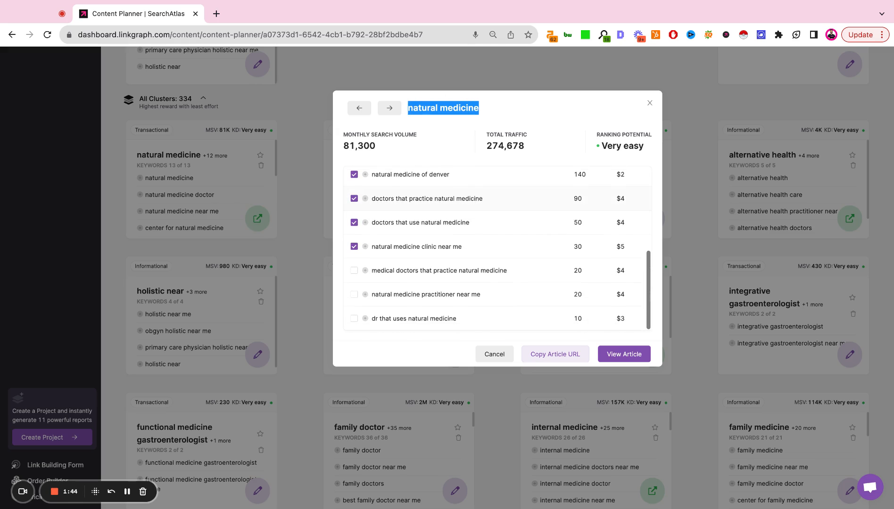
scroll(474, 220, up, 5)
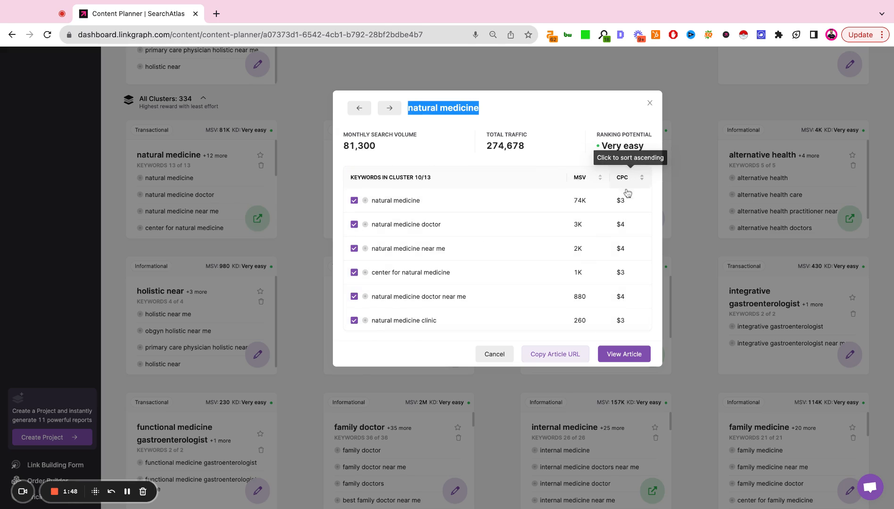
scroll(437, 232, down, 4)
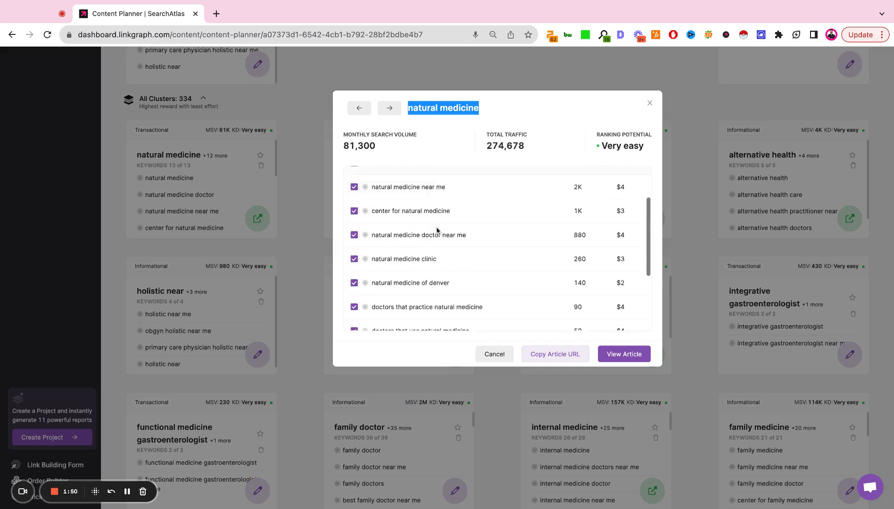
scroll(436, 231, up, 2)
scroll(437, 231, up, 3)
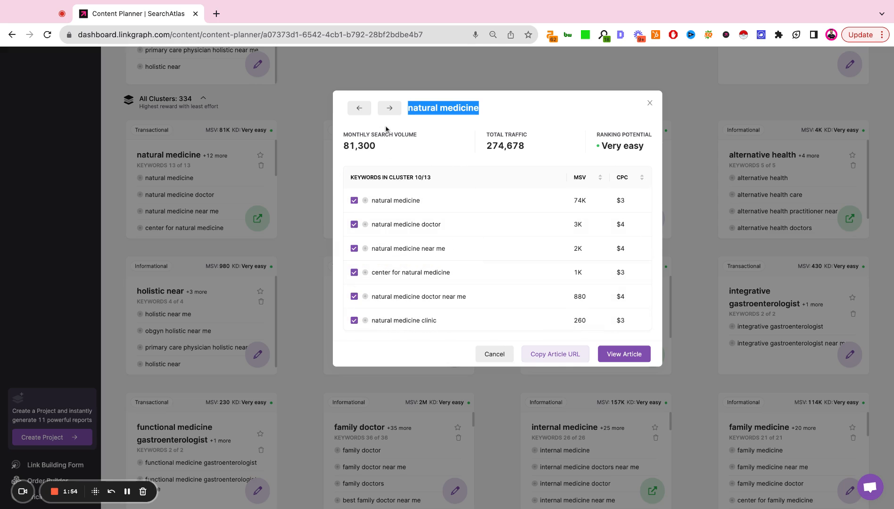
Advance past the internal medicine specialist cluster to the integrative healthcare cluster's details
click(390, 111)
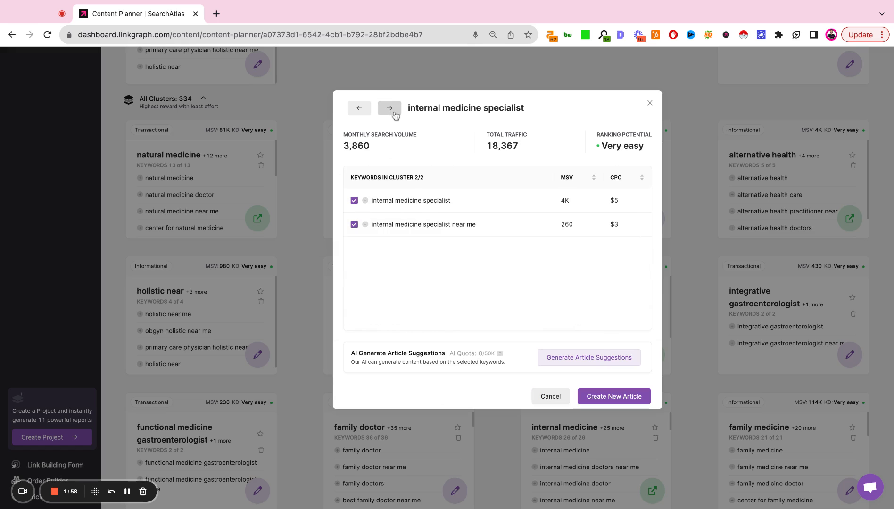
click(393, 115)
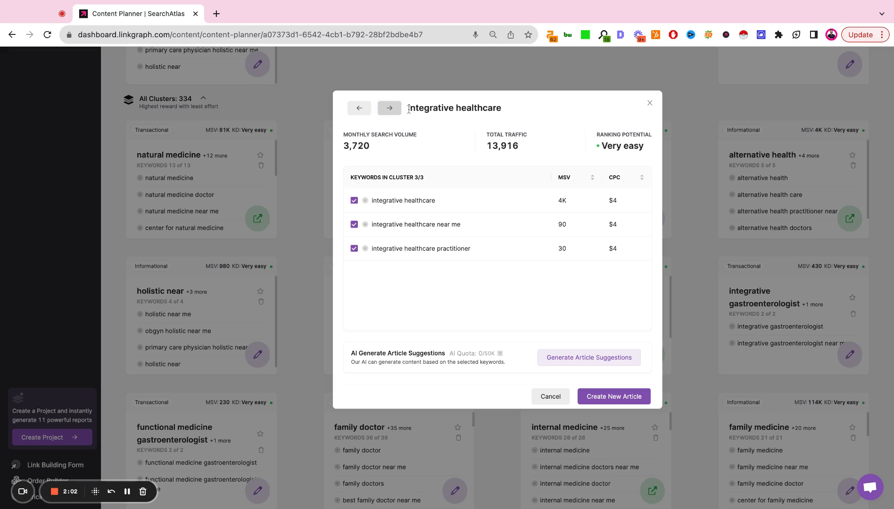
mouse_move(408, 108)
mouse_down()
mouse_move(466, 109)
mouse_move(405, 146)
mouse_move(510, 117)
mouse_up()
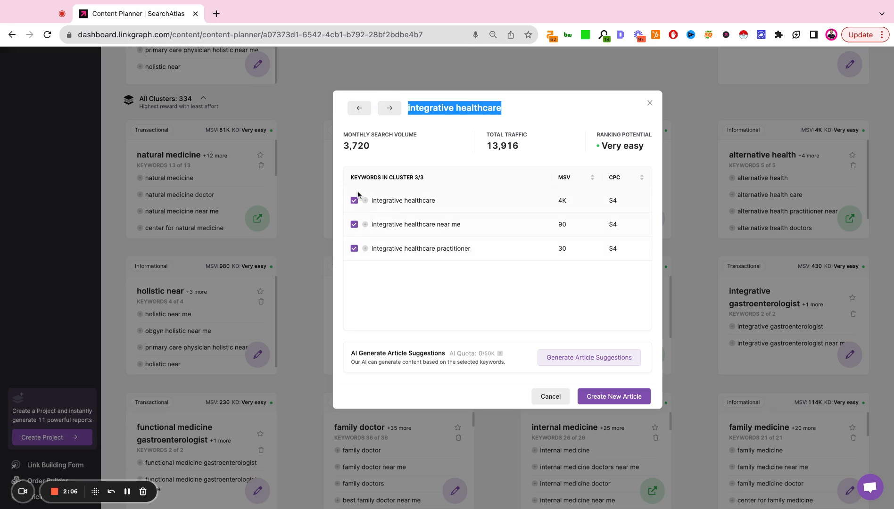
Toggle the "integrative healthcare practitioner" and "integrative healthcare near me" keywords off and back on in the cluster
click(355, 249)
click(354, 248)
click(354, 225)
click(552, 105)
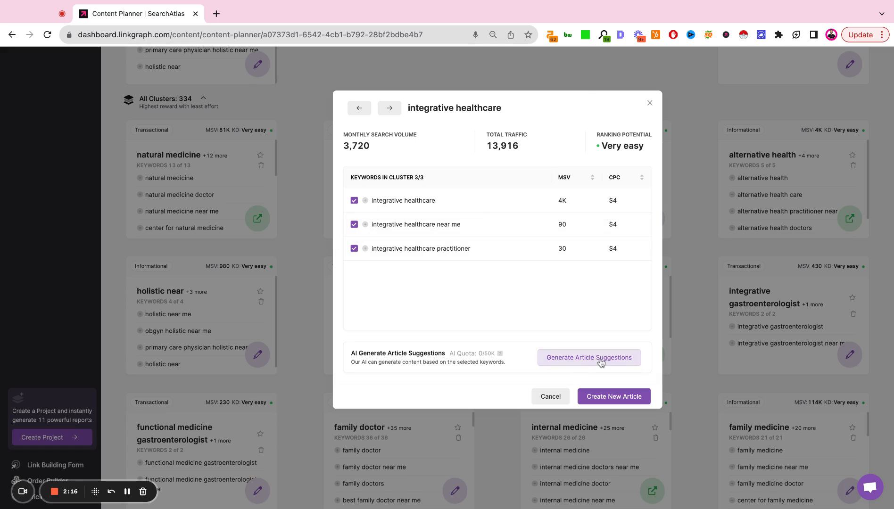
Generate AI article suggestions for the integrative healthcare cluster and browse to "Exploring the Benefits of Integrative Healthcare: A Comprehensive Guide"
click(595, 360)
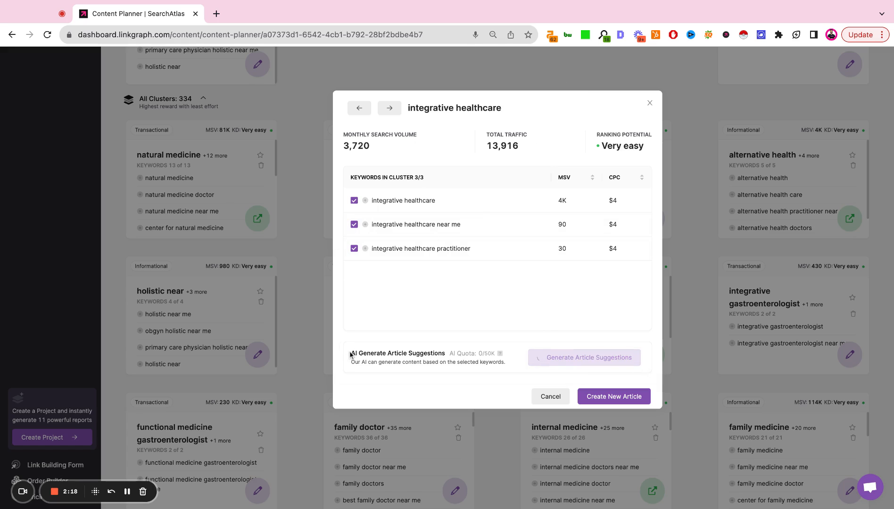
drag(352, 353, 448, 353)
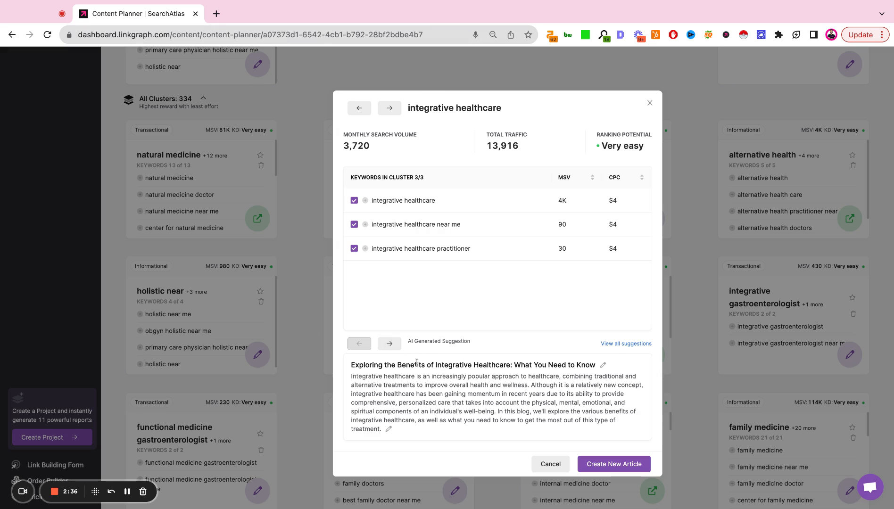
click(389, 344)
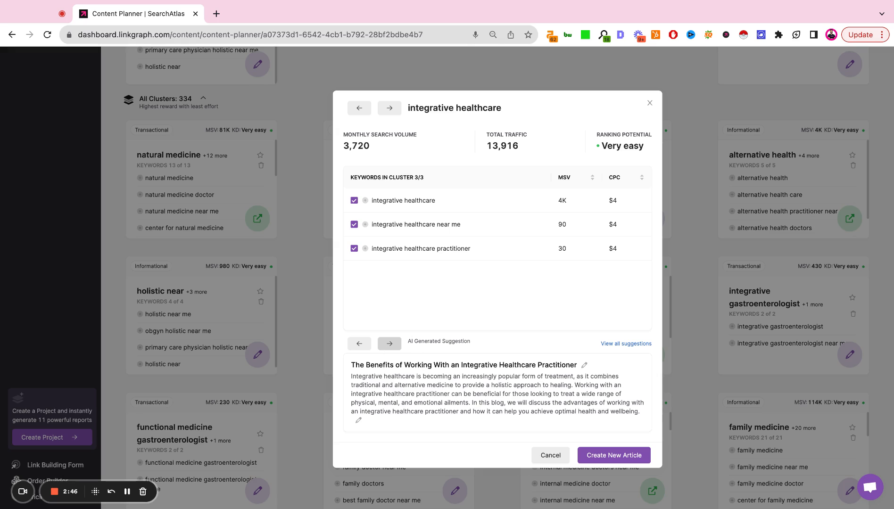
click(395, 344)
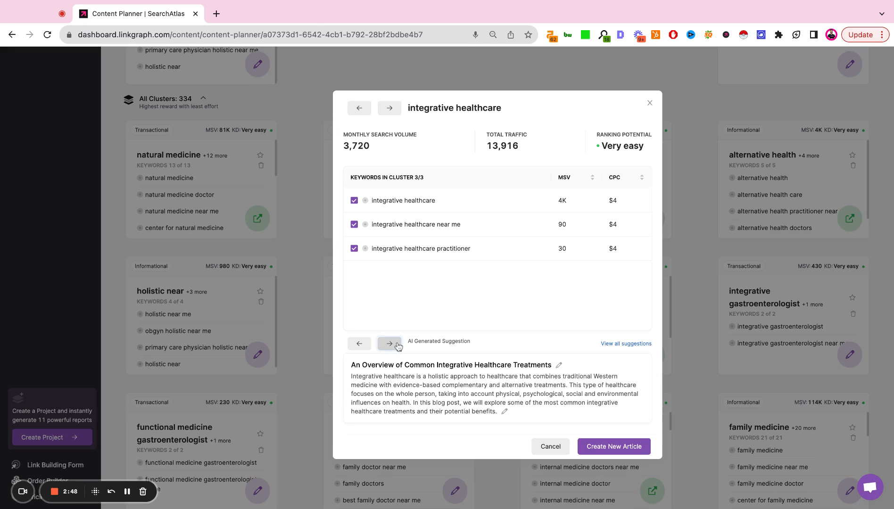
click(398, 347)
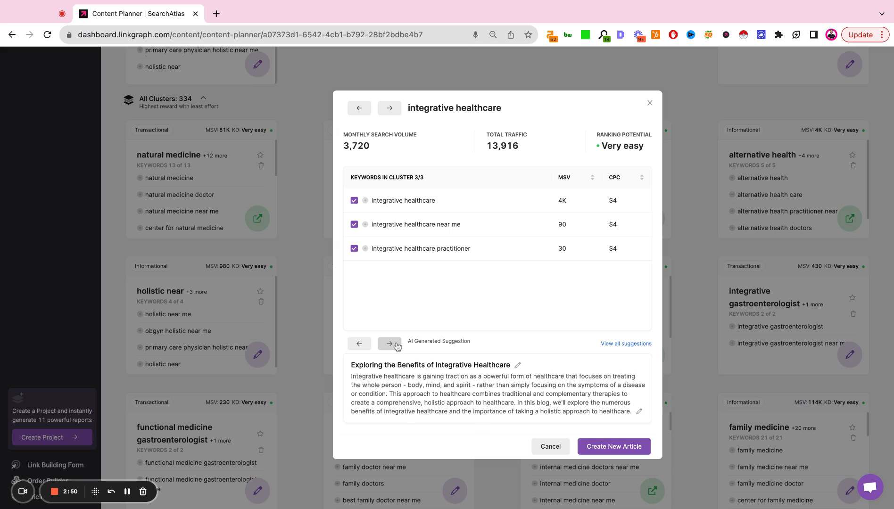
click(397, 346)
click(397, 346)
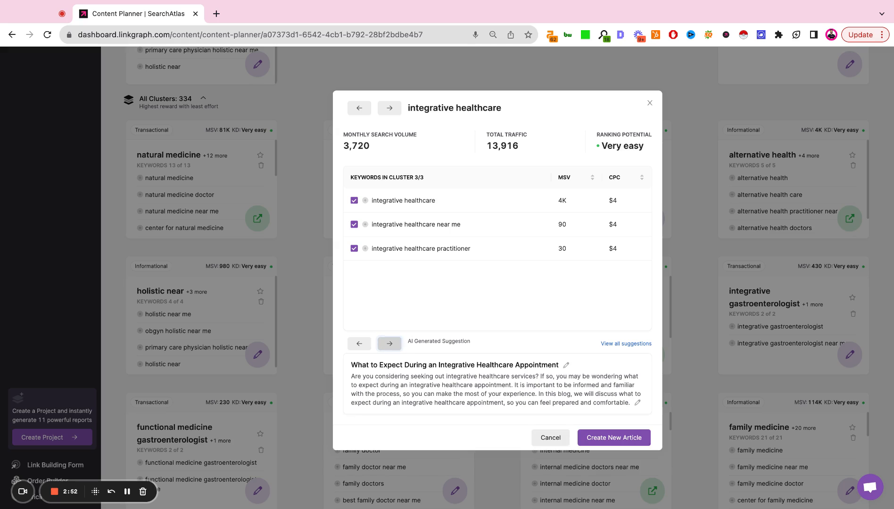
click(390, 344)
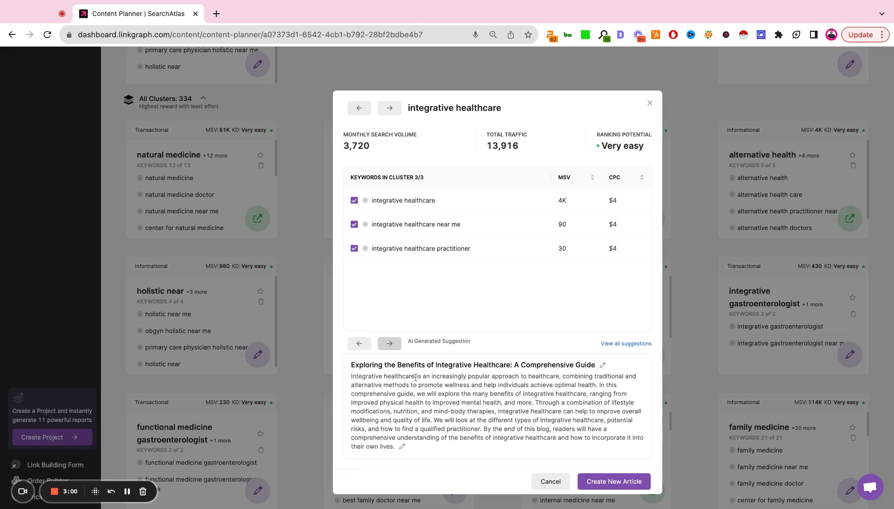
Create a new article from the suggestion "Exploring the Benefits of Integrative Healthcare: A Comprehensive Guide"
drag(353, 377, 395, 446)
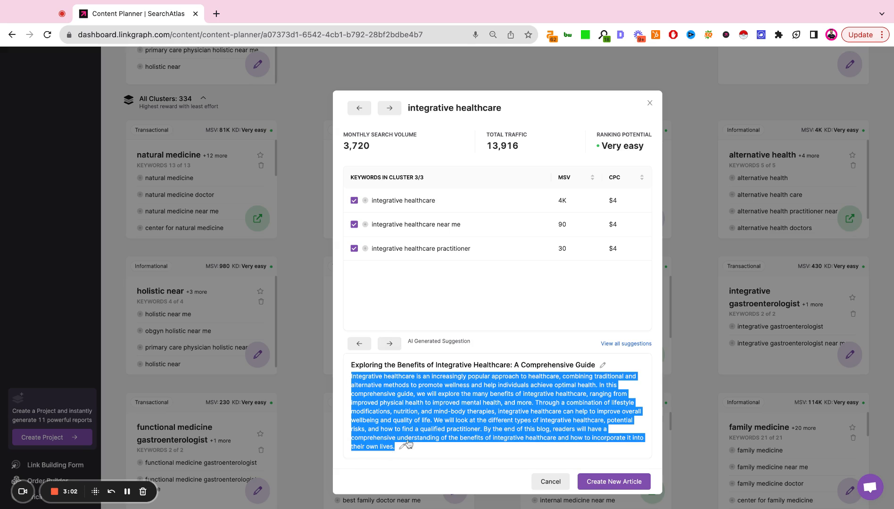
click(475, 415)
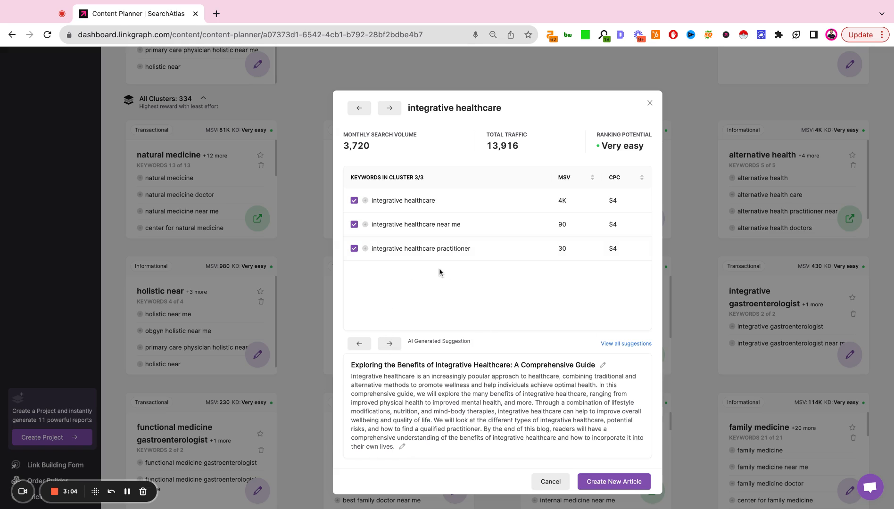
click(601, 487)
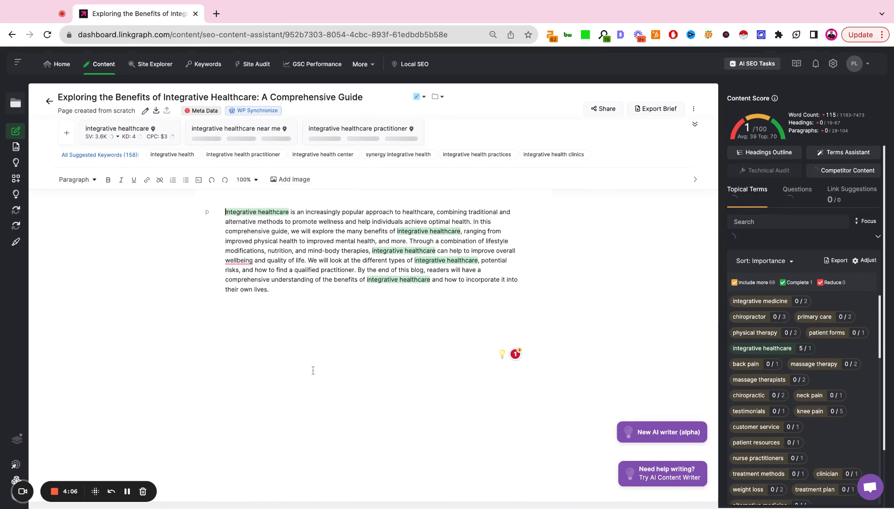
Return to the functional medicine content plan and open the integrative gastroenterologist cluster's details
click(12, 35)
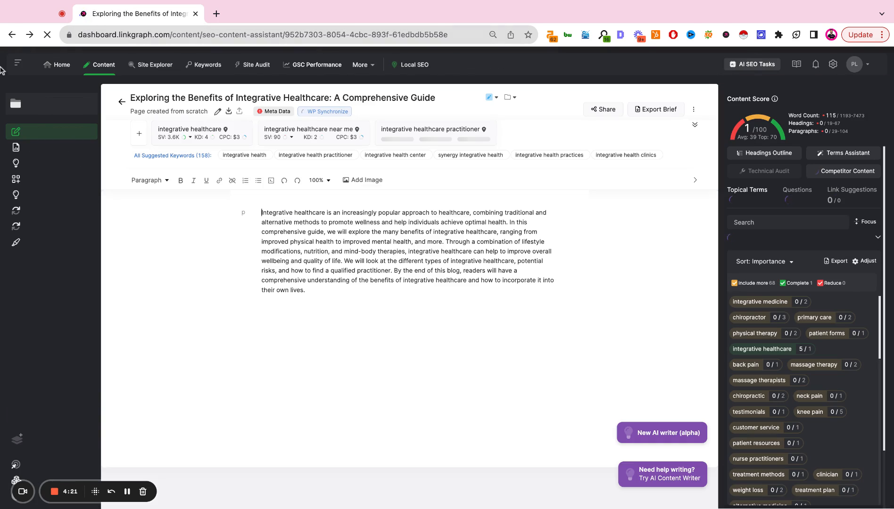
click(11, 35)
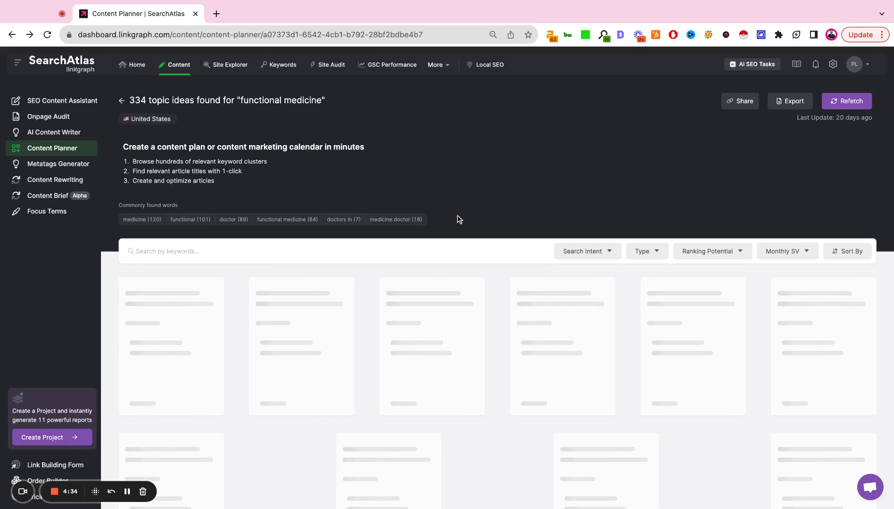
scroll(459, 219, down, 10)
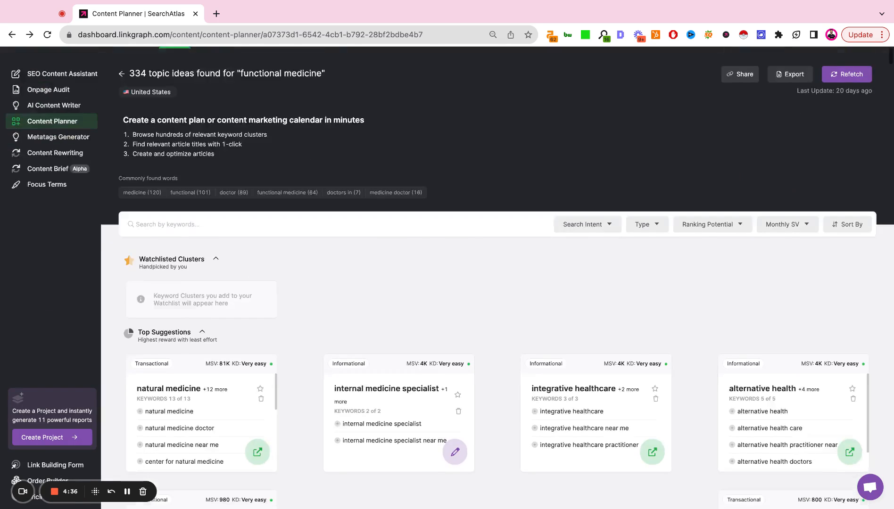
scroll(598, 277, down, 2)
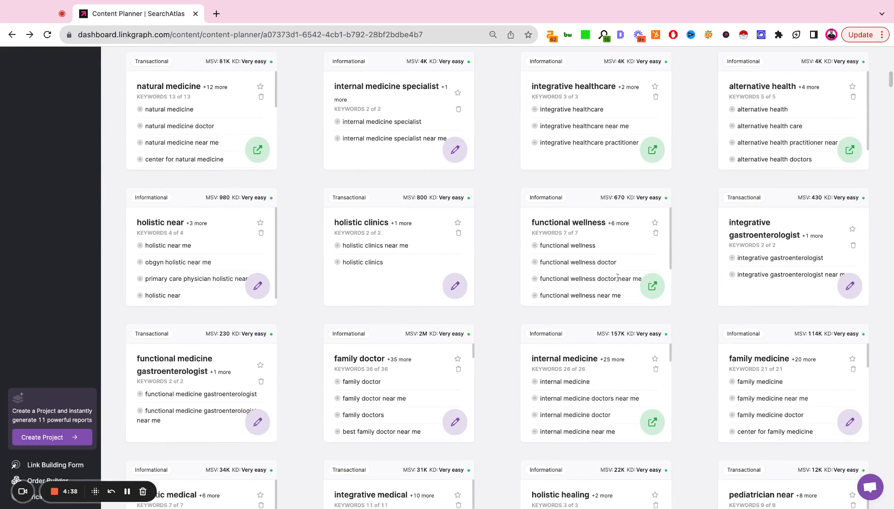
click(837, 285)
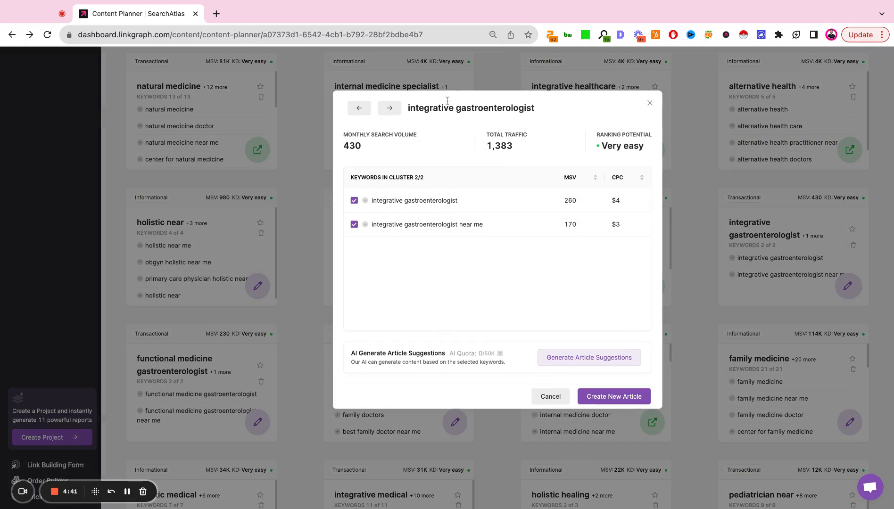
Advance to the family doctor cluster and review its full keyword list, including selected and unselected keywords with search volumes and CPC values
click(392, 112)
click(391, 110)
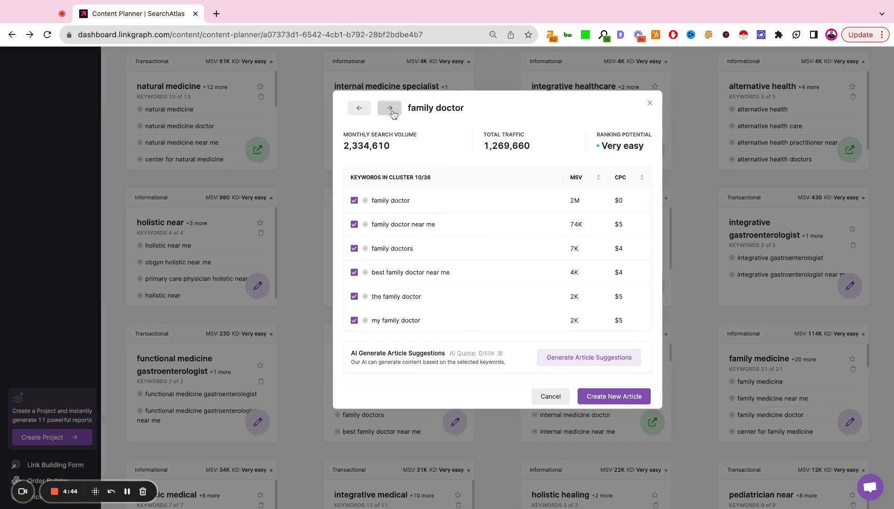
scroll(487, 172, down, 5)
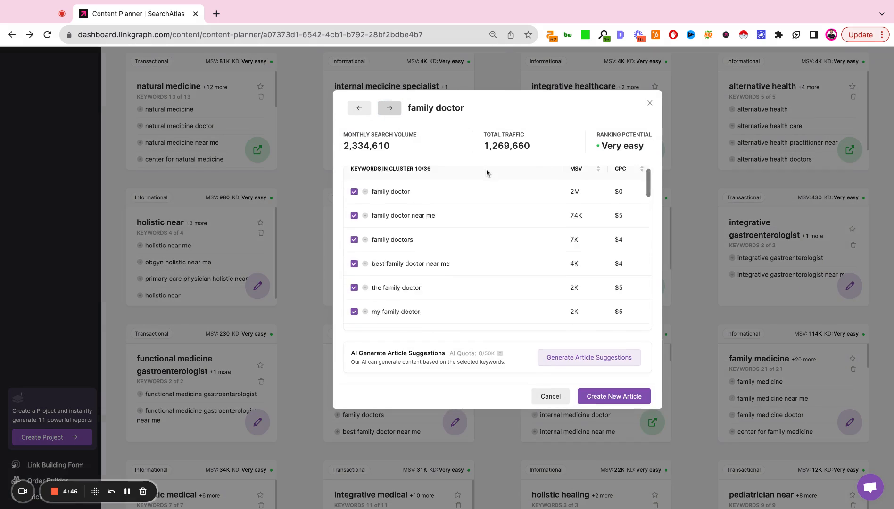
scroll(486, 173, up, 5)
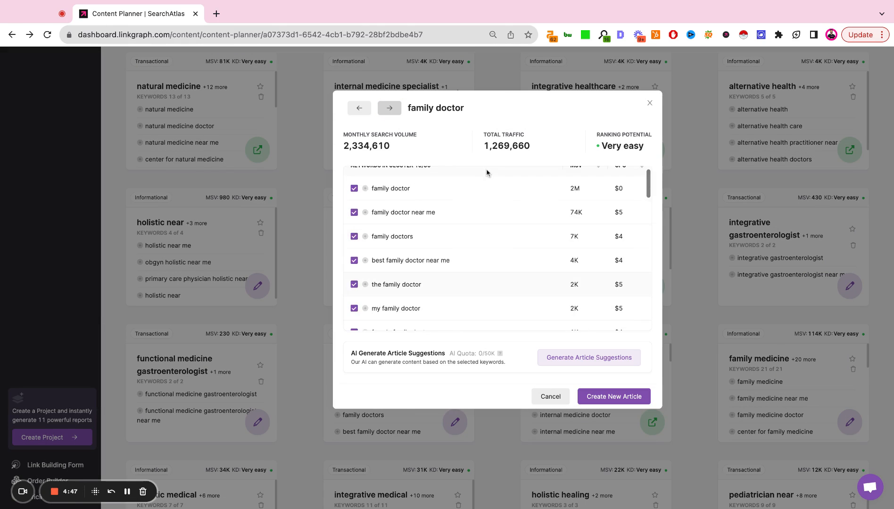
triple_click(408, 112)
scroll(488, 227, down, 4)
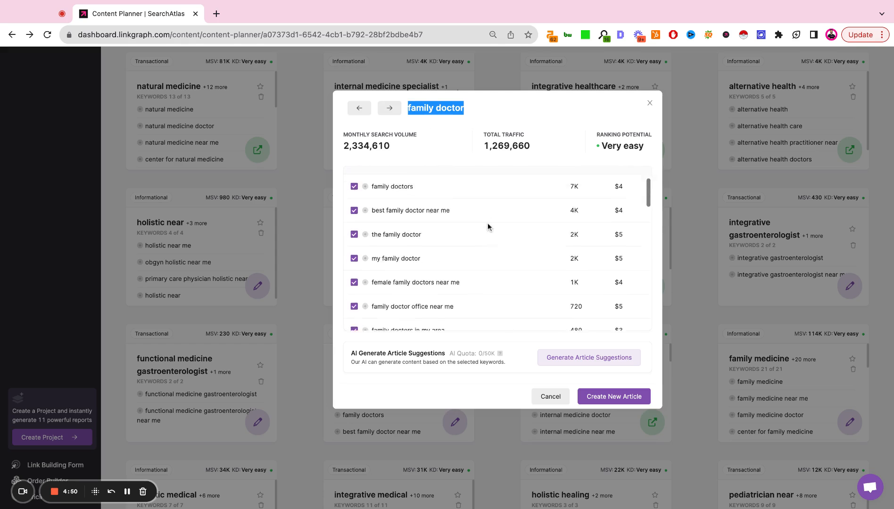
scroll(489, 227, down, 10)
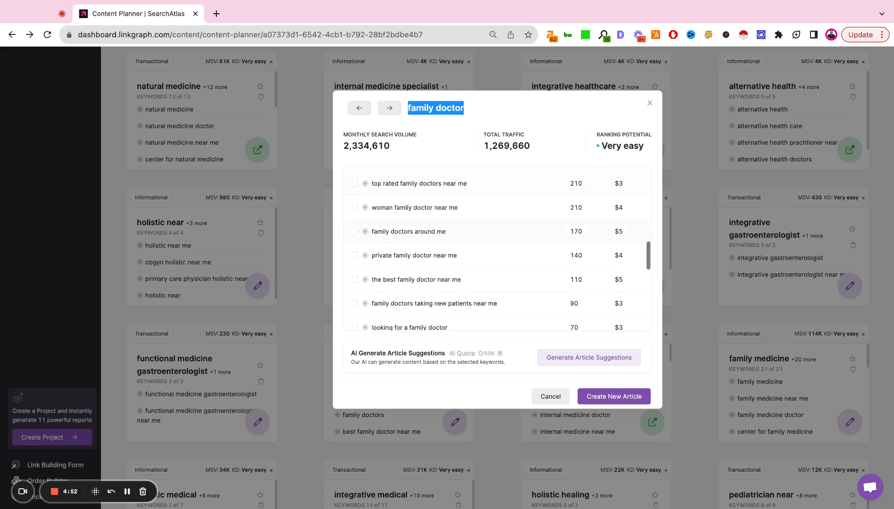
scroll(495, 248, down, 6)
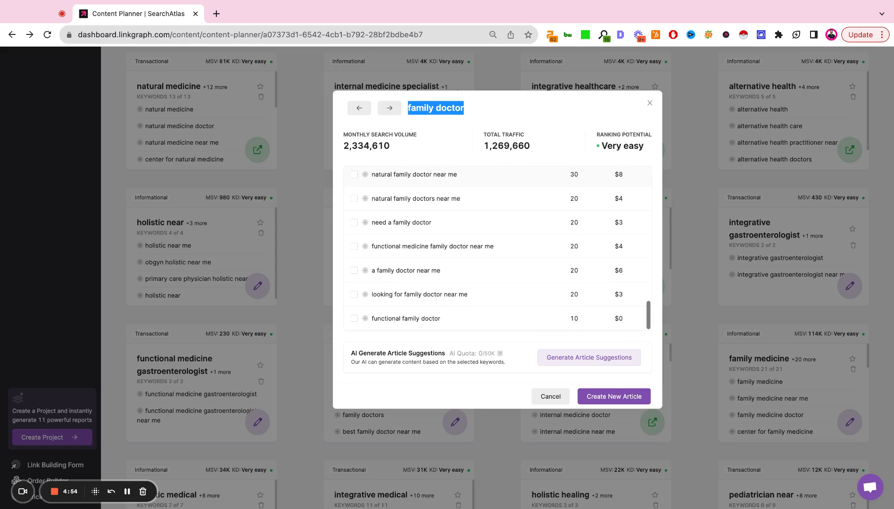
scroll(383, 216, up, 18)
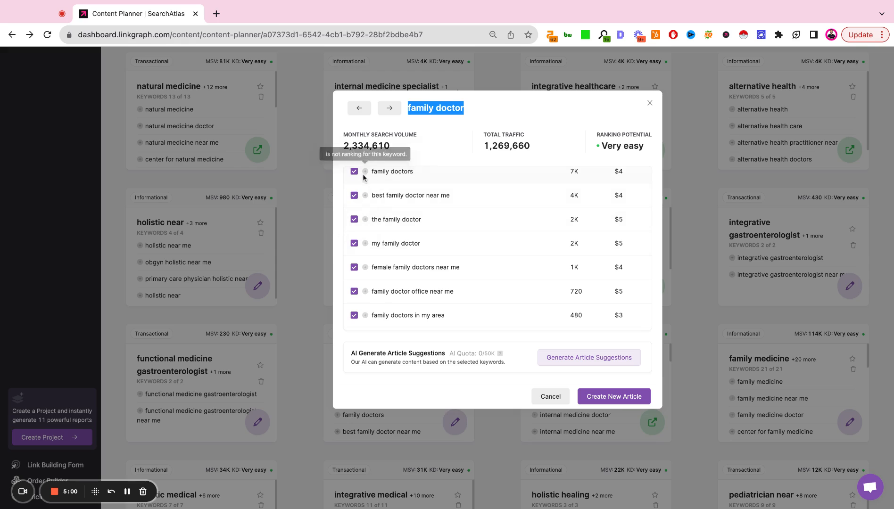
scroll(433, 232, down, 20)
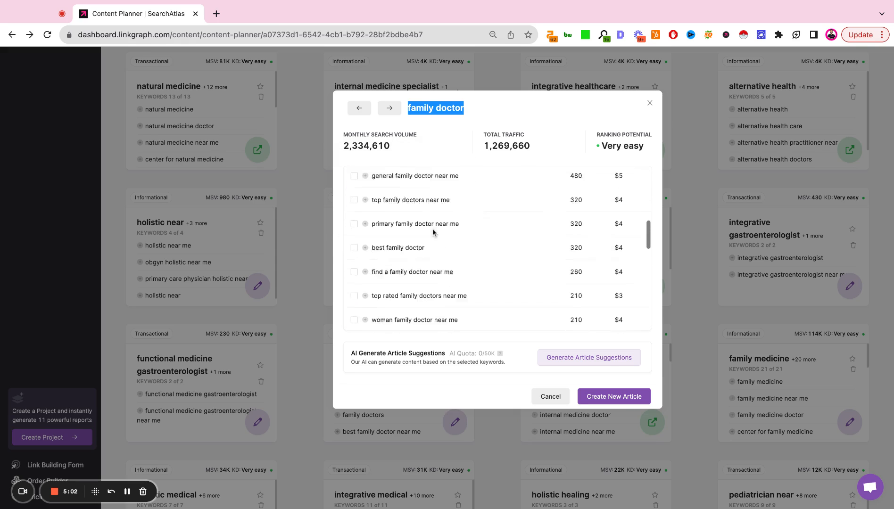
scroll(477, 281, down, 3)
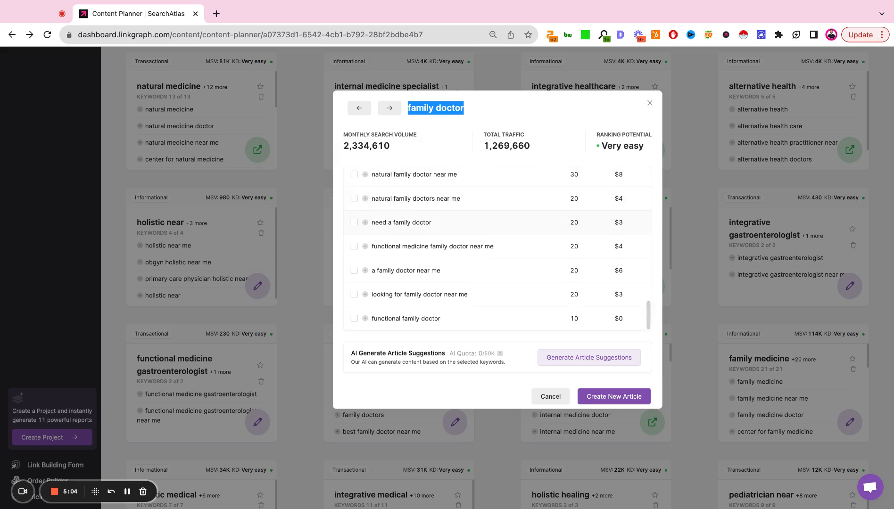
scroll(425, 212, up, 15)
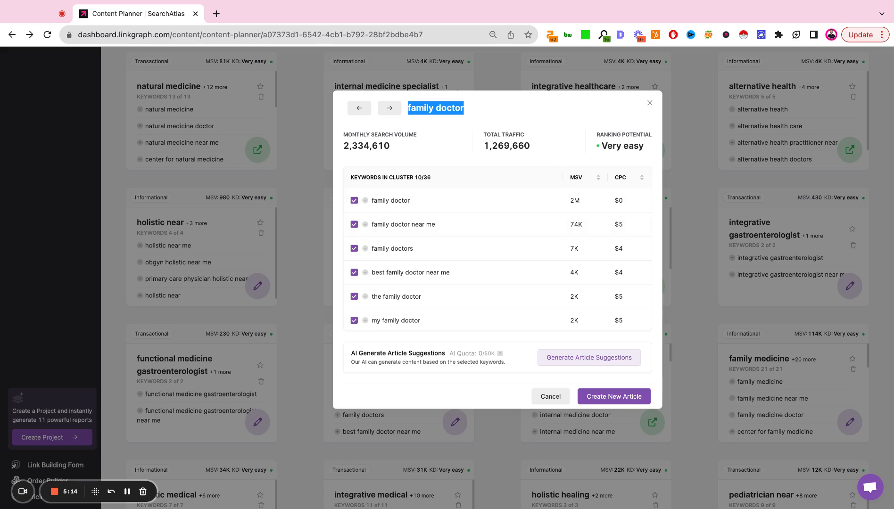
click(490, 114)
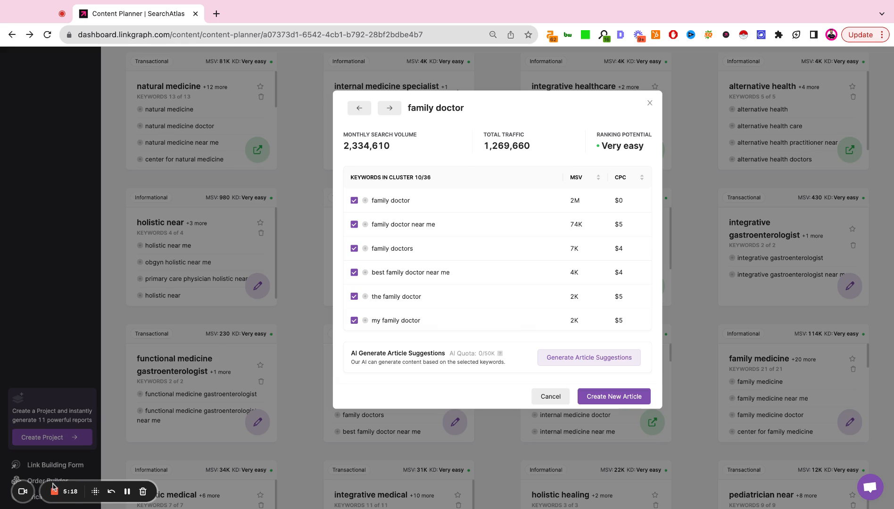